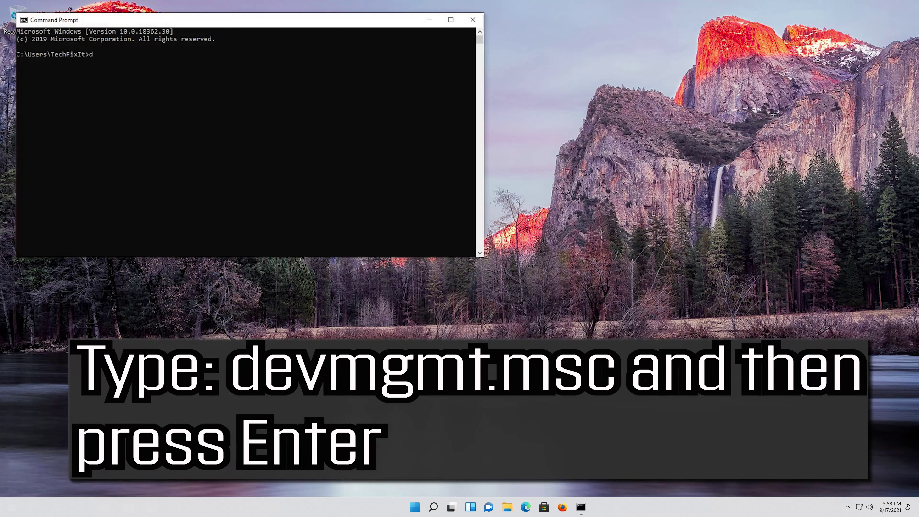
- Run devmgmt.msc to launch Device Manager and expand the Mice and other pointing devices category
type("evmgmt.msc")
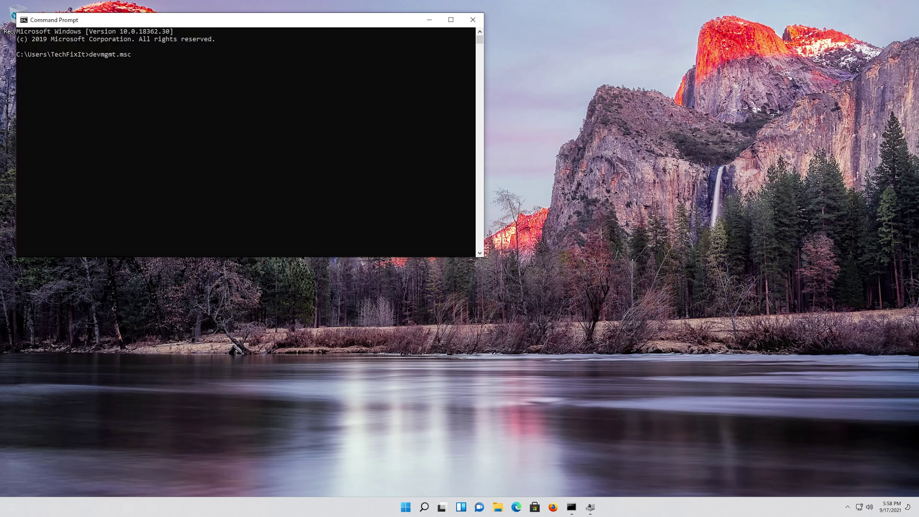
key("Return")
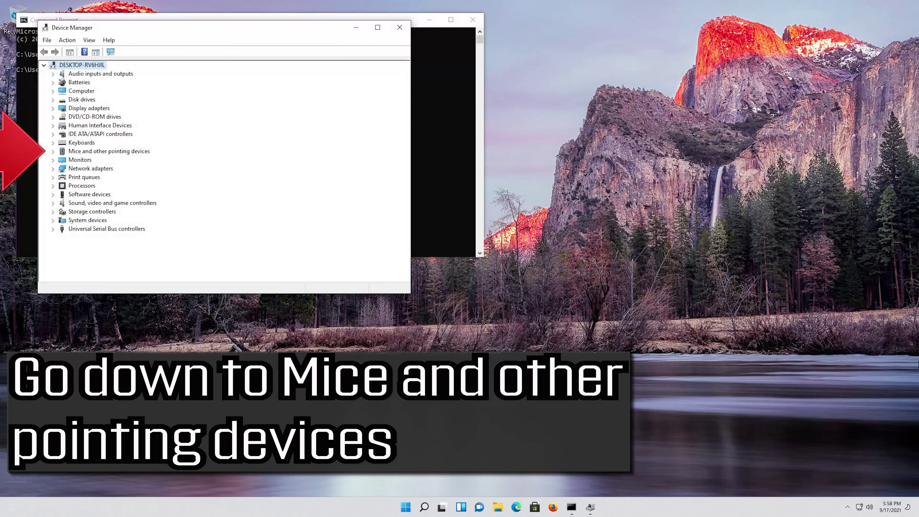
key("Down")
key("Down")
key("Down")
key("Down")
key("Down")
key("Down")
key("Down")
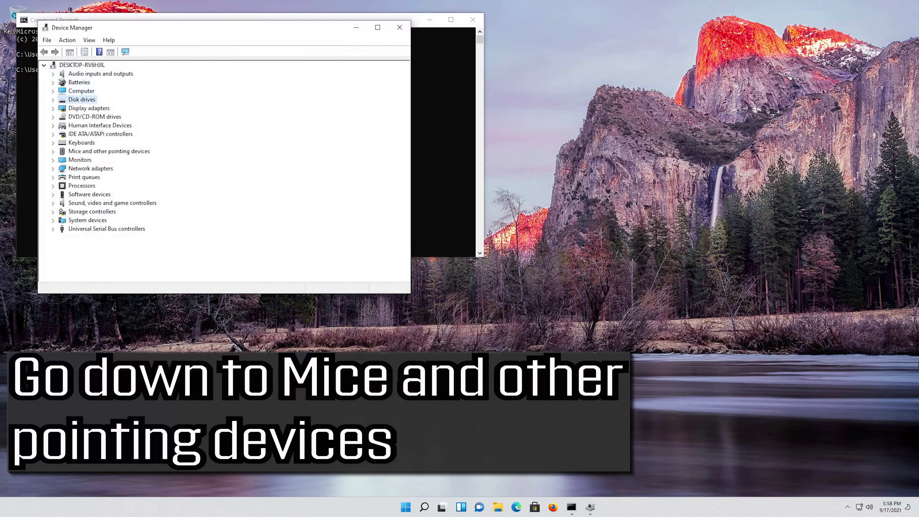
key("Down")
key("Down")
key("Down")
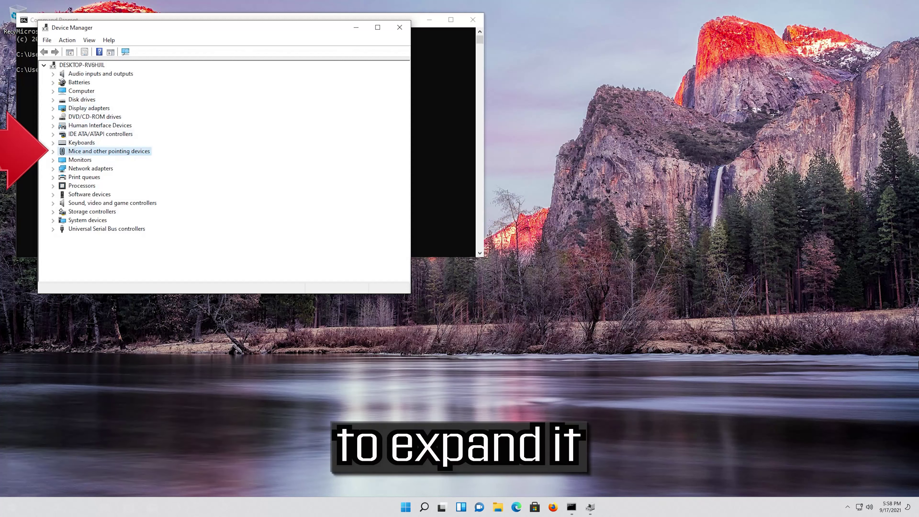
key("Right")
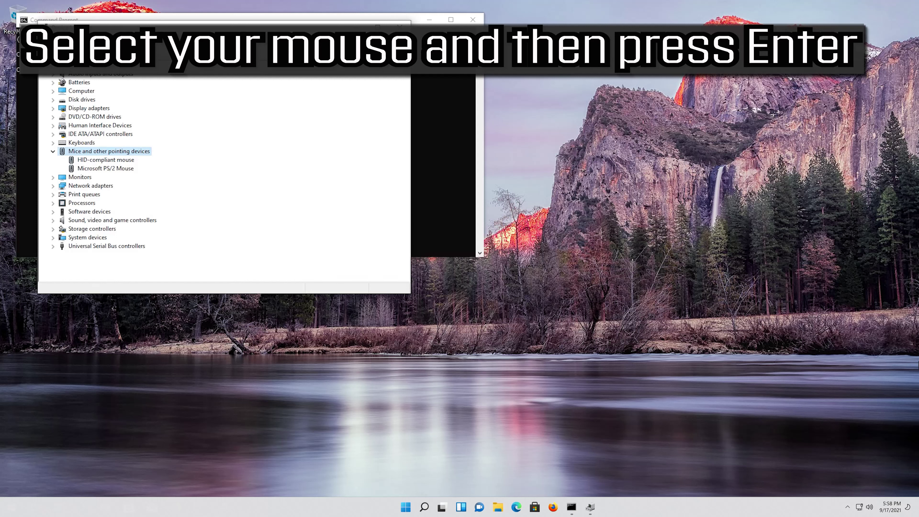
- Open the properties of the Microsoft PS/2 Mouse and show its driver settings
key("Down")
key("Down")
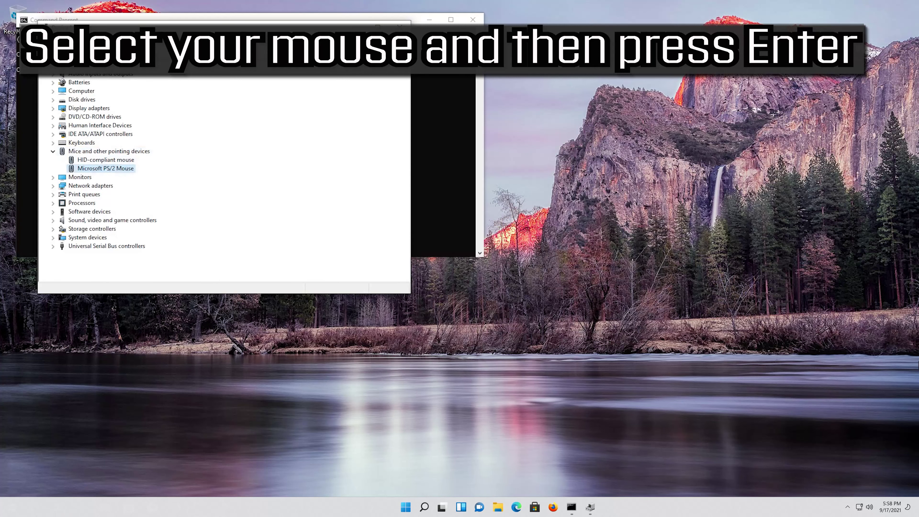
key("Return")
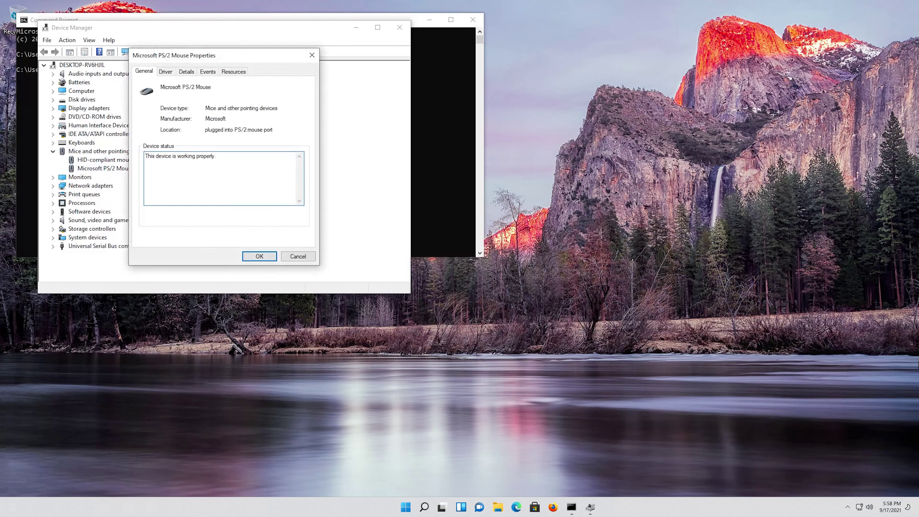
key("Tab")
key("Tab")
key("Tab")
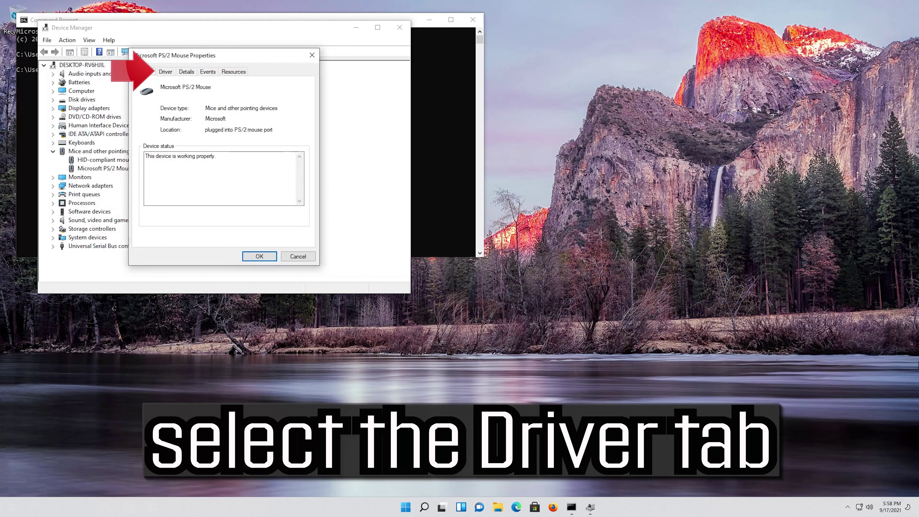
left_click(165, 71)
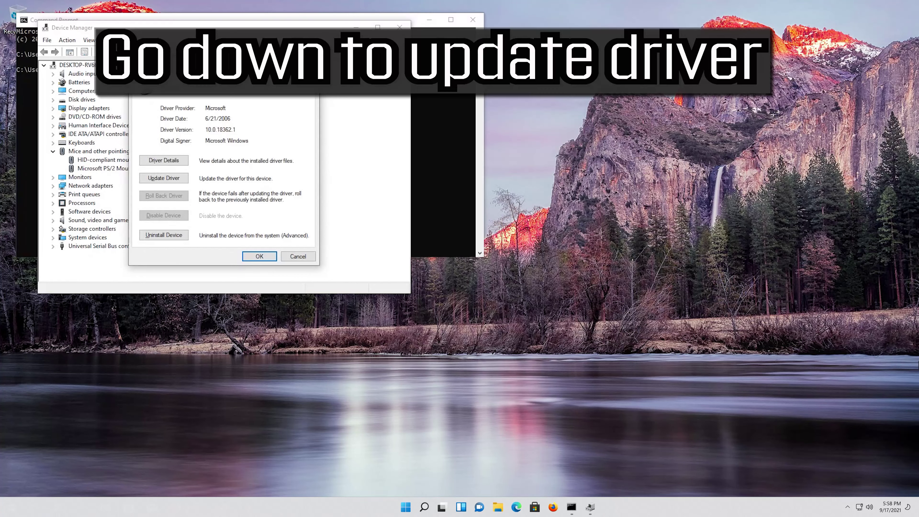
- Start a driver update for the Microsoft PS/2 Mouse, searching automatically for updated driver software
key("Tab")
key("Tab")
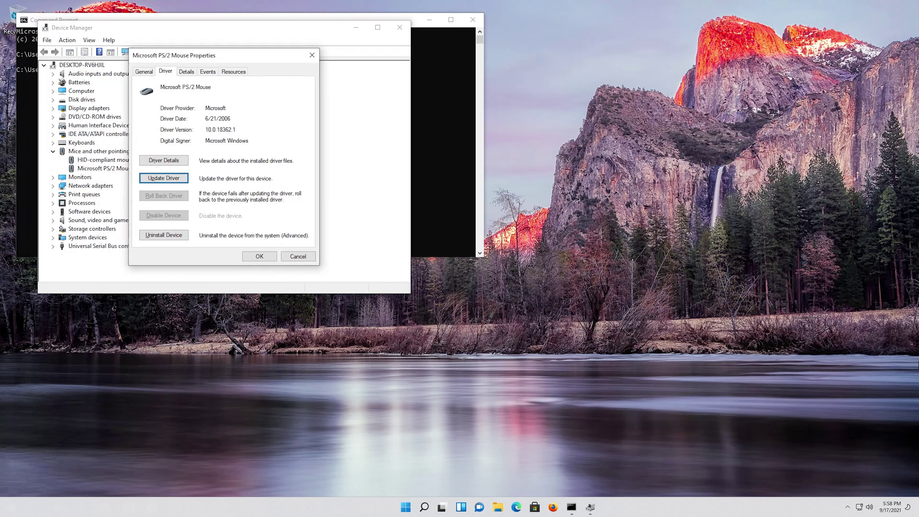
key("Return")
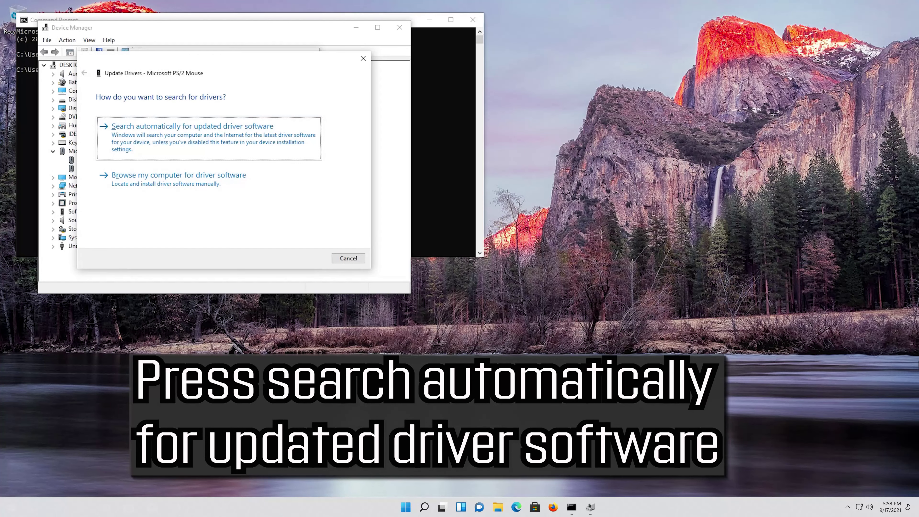
key("Return")
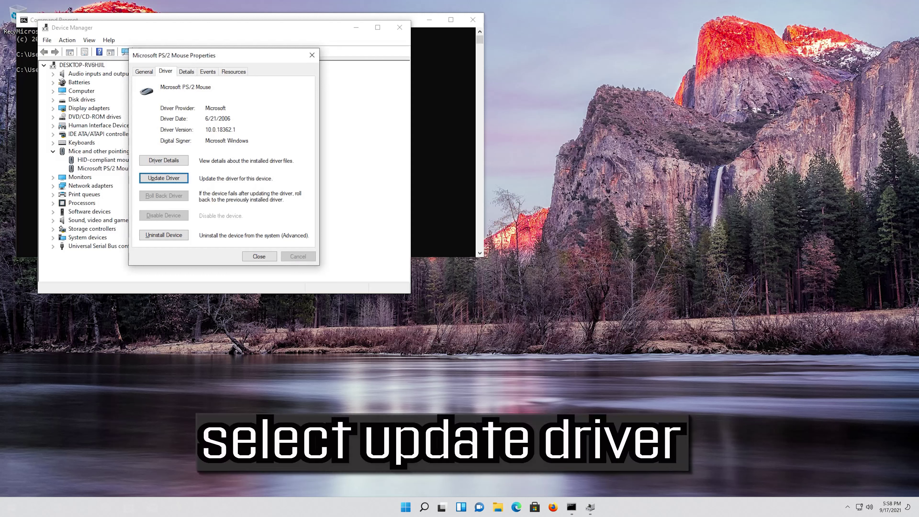
- Start the mouse driver update again, browsing the computer and picking from the list of available drivers
key("Return")
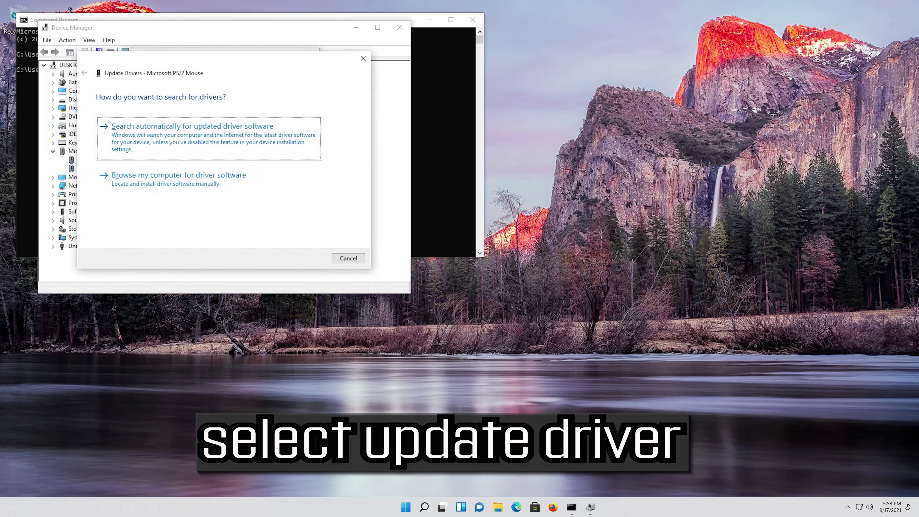
key("Tab")
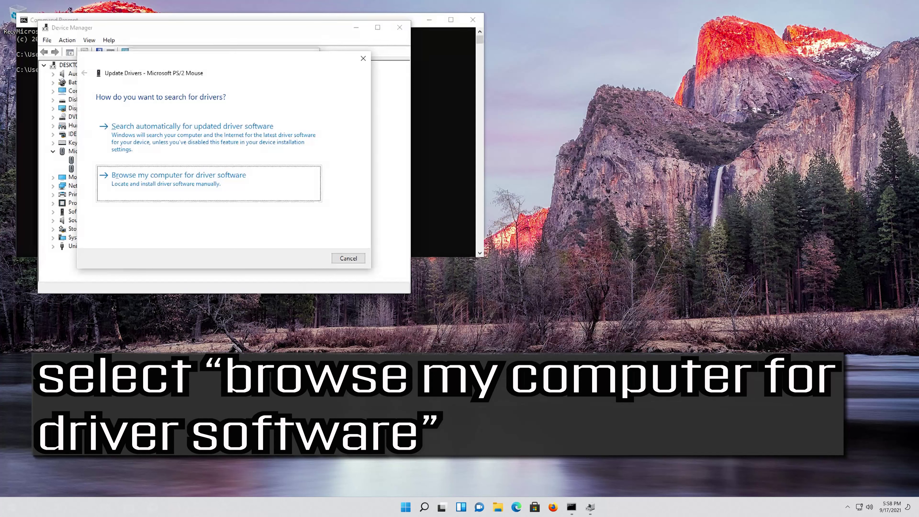
key("Return")
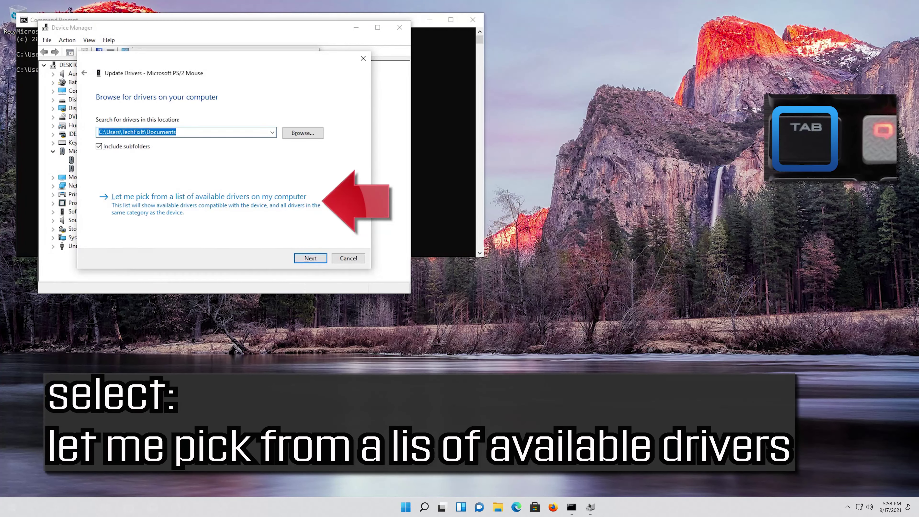
key("Tab")
key("Tab")
key("Tab")
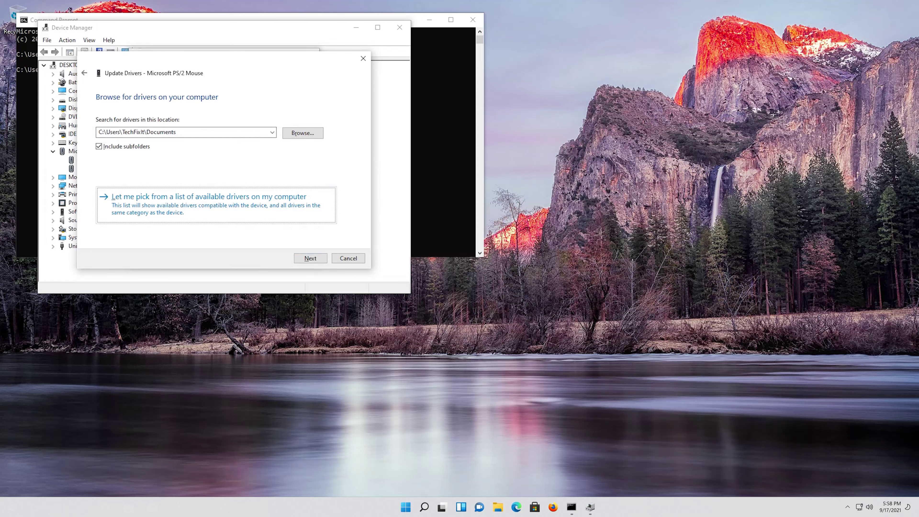
key("Return")
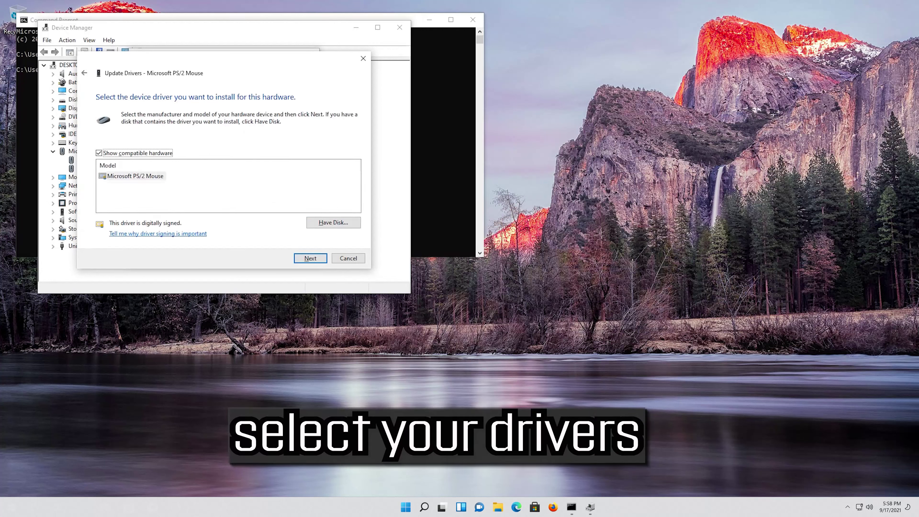
- Select the Microsoft PS/2 Mouse model from the compatible hardware and install its driver
key("Tab")
key("Tab")
key("Tab")
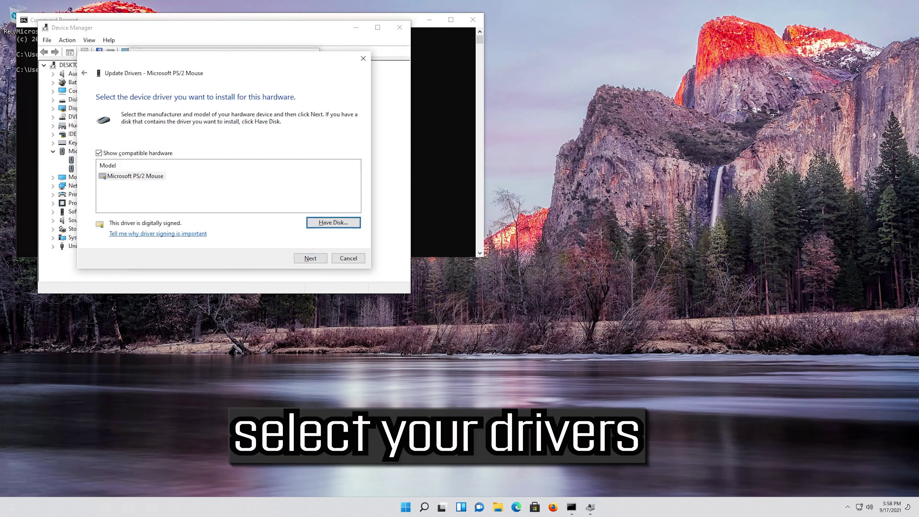
key("Tab")
key("Tab")
key("Tab")
key("Tab")
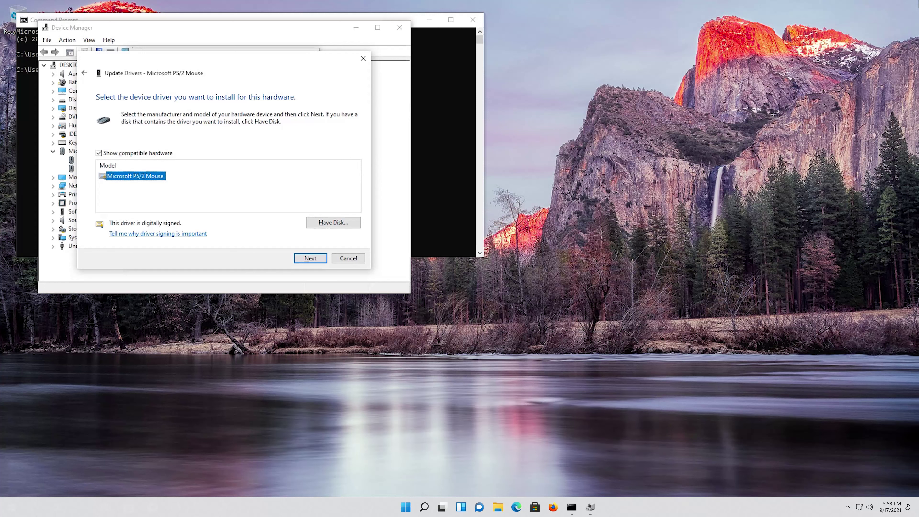
key("Return")
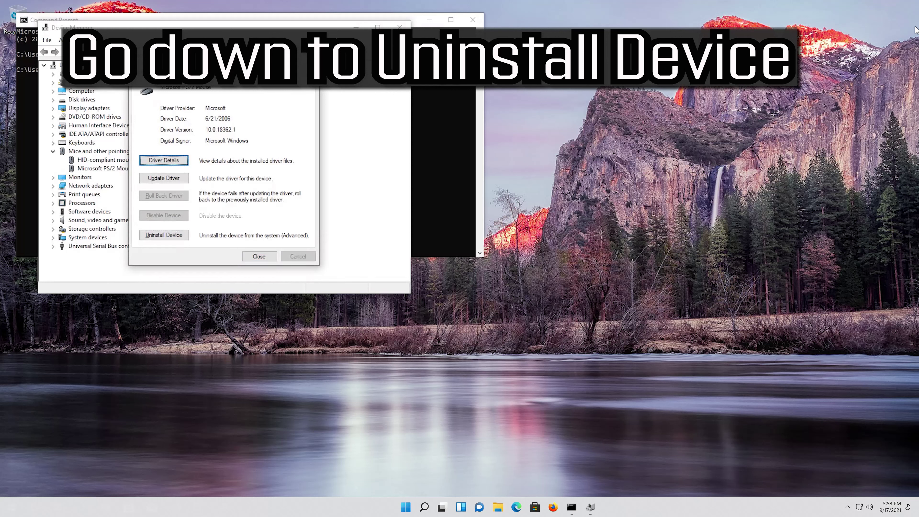
- Uninstall the Microsoft PS/2 Mouse device and agree to restart the computer
key("Tab")
key("Tab")
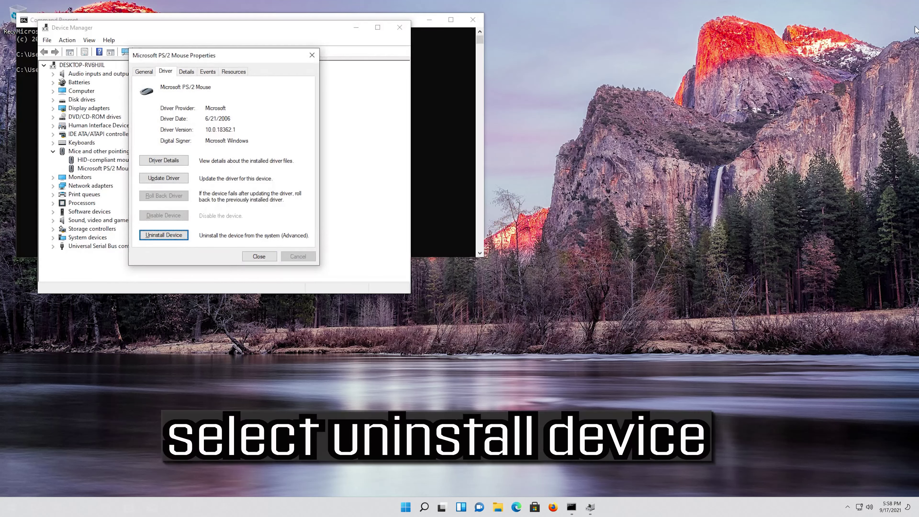
key("Return")
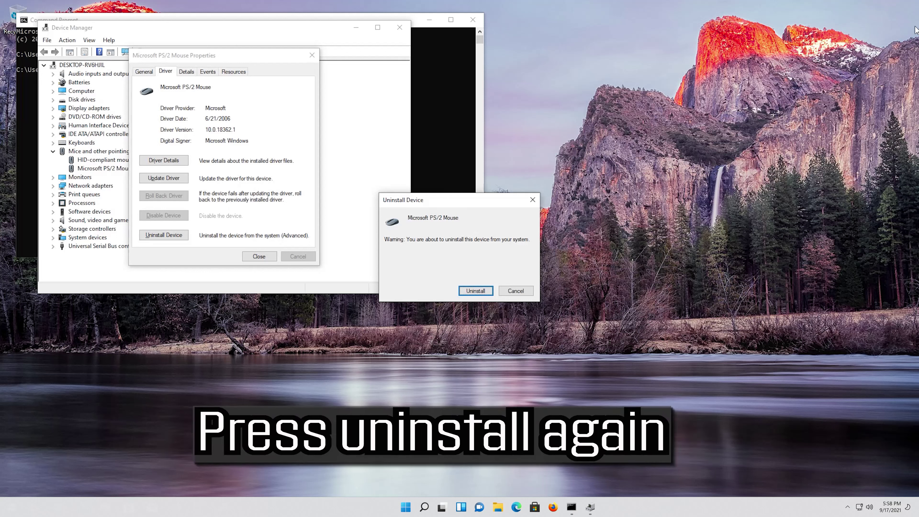
key("Return")
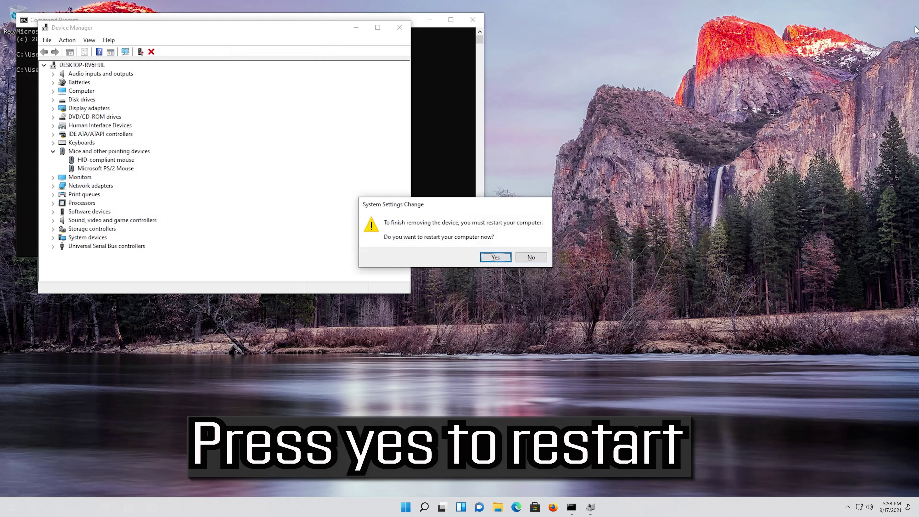
key("Return")
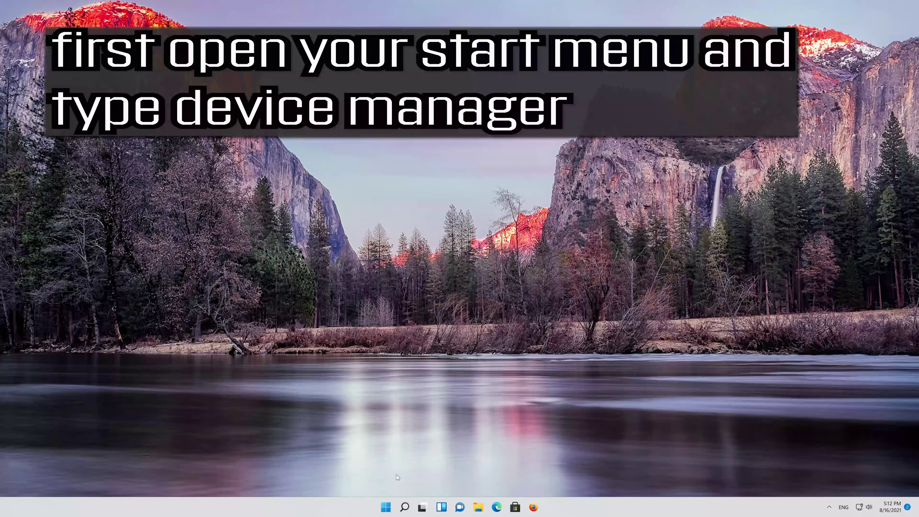
- Search Windows for "device manager" and open Device Manager
left_click(385, 507)
type("device manager")
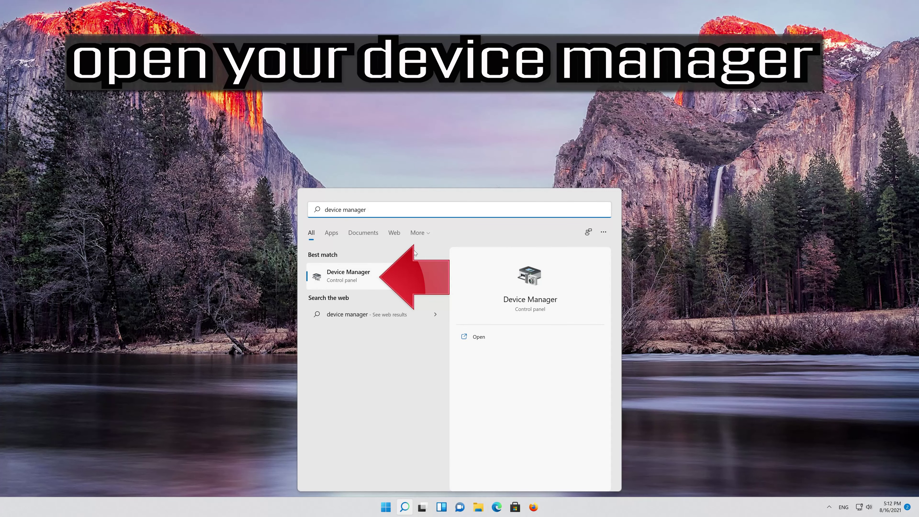
left_click(366, 278)
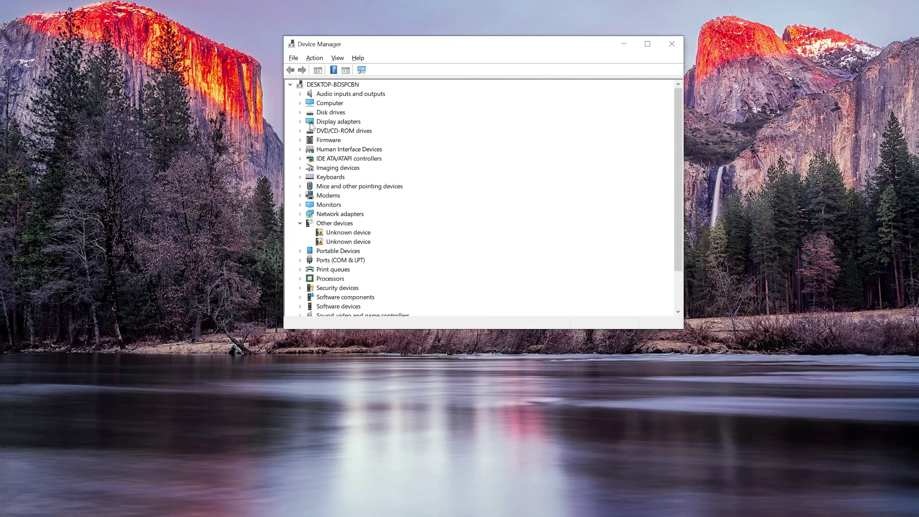
- Open the properties of the NVIDIA GeForce RTX 3080 Ti display adapter and show its driver settings
left_click(300, 123)
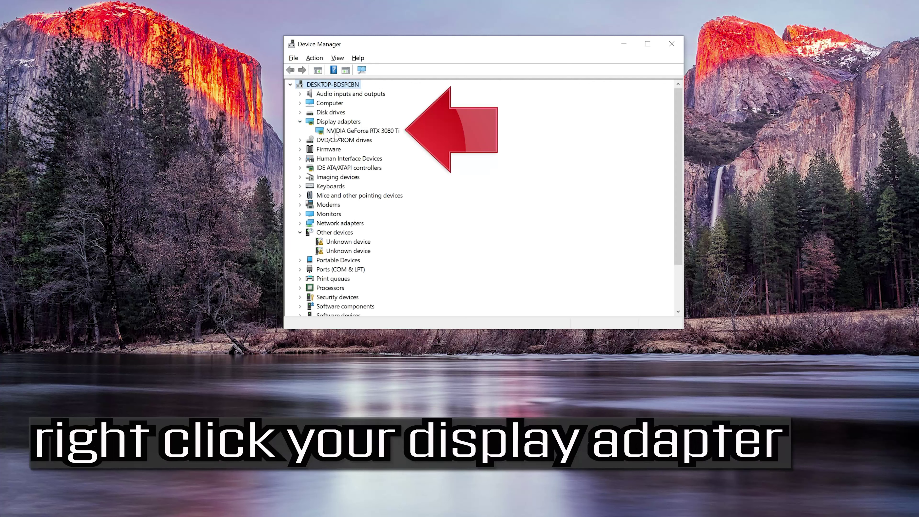
right_click(382, 132)
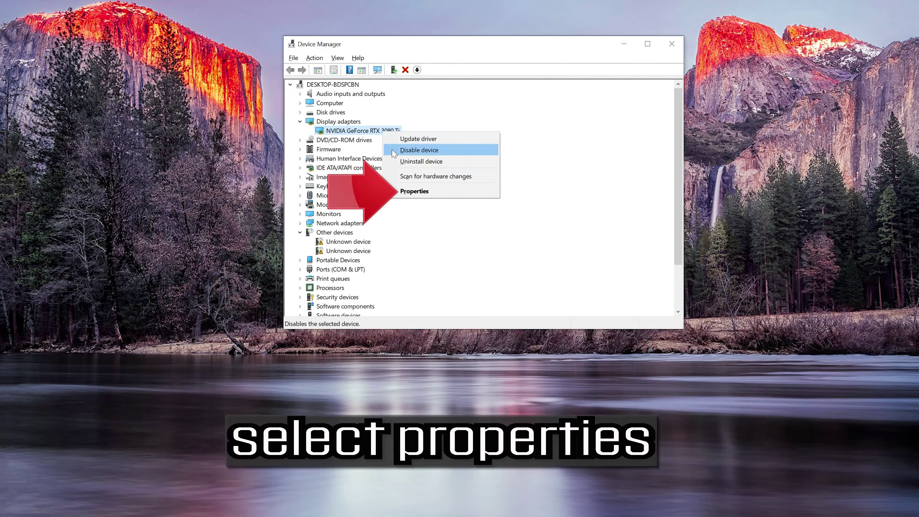
left_click(439, 191)
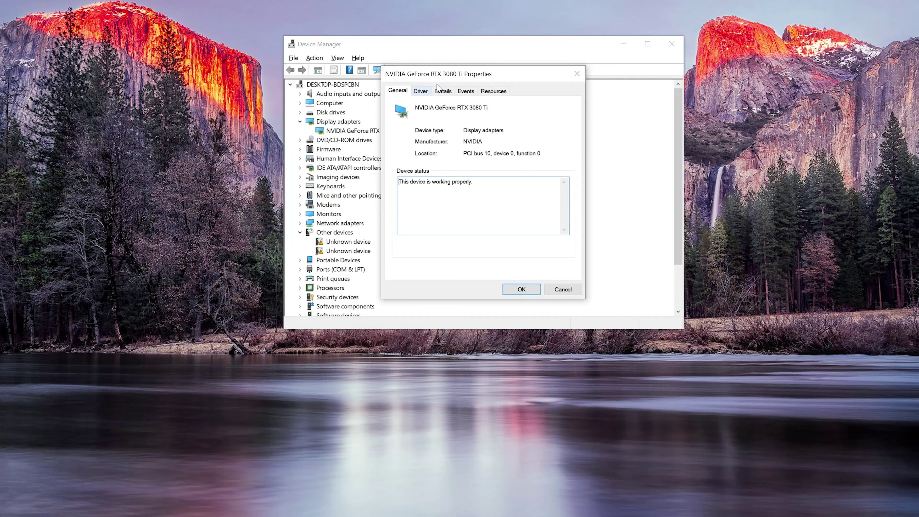
left_click(421, 91)
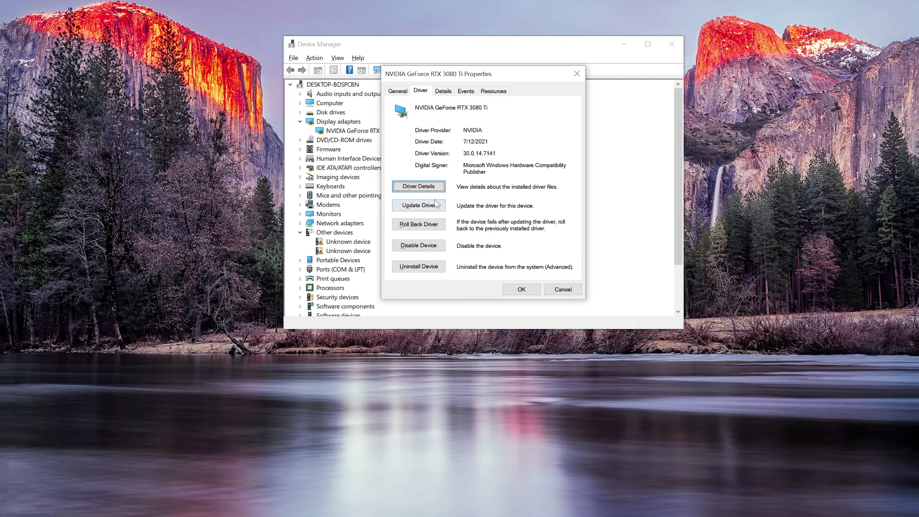
- Search automatically for NVIDIA GeForce RTX 3080 Ti drivers, and close the update wizard, the adapter's properties and Device Manager
left_click(407, 208)
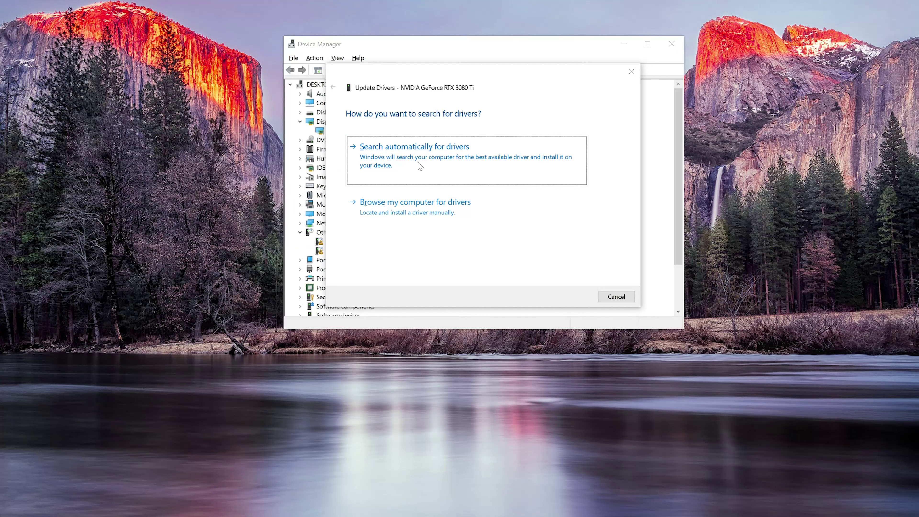
left_click(436, 169)
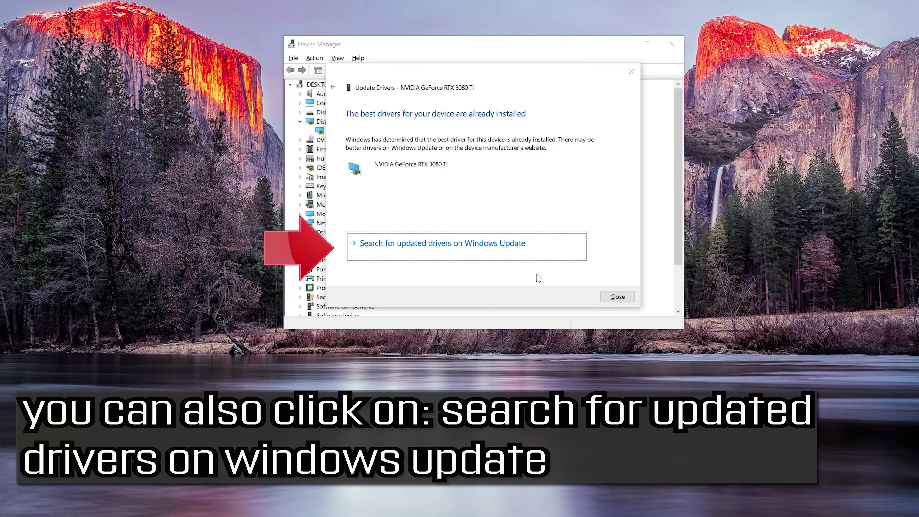
left_click(610, 296)
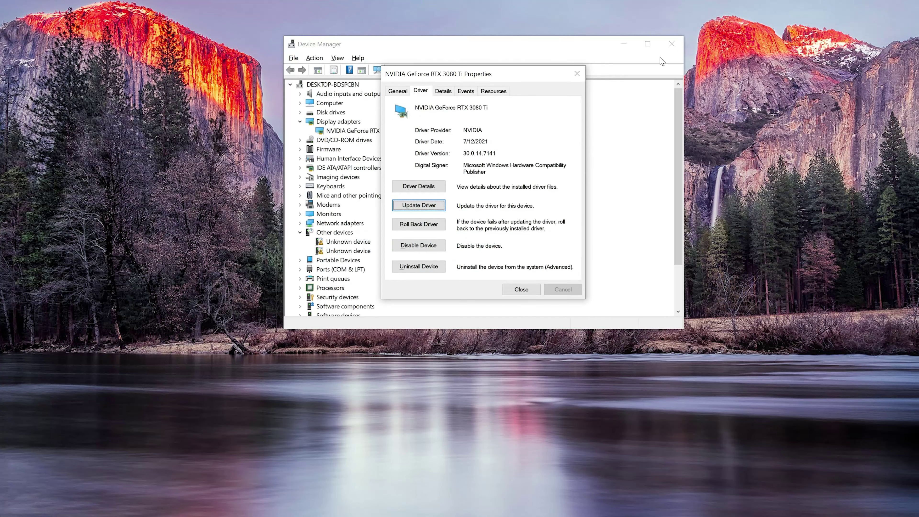
left_click(576, 73)
left_click(671, 50)
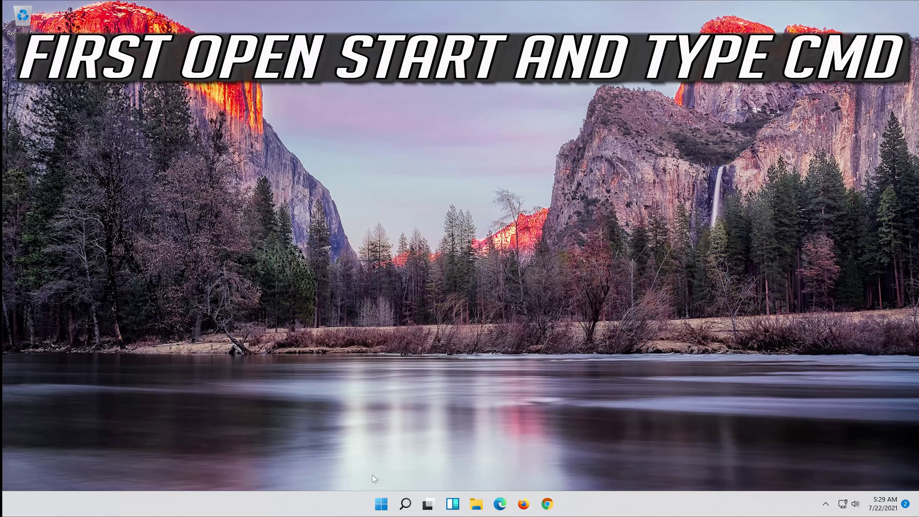
- Search Windows for "cmd", run Command Prompt as administrator, and move its window toward the middle of the desktop
left_click(380, 507)
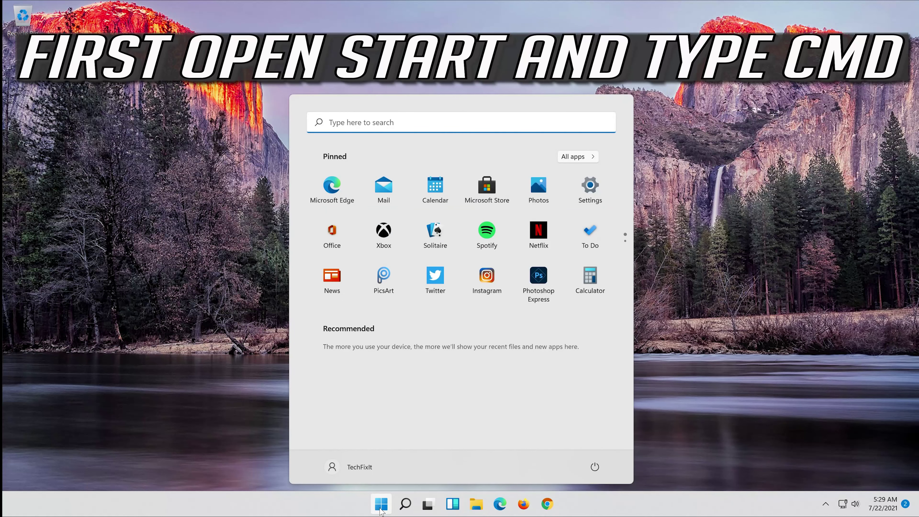
type("cmd")
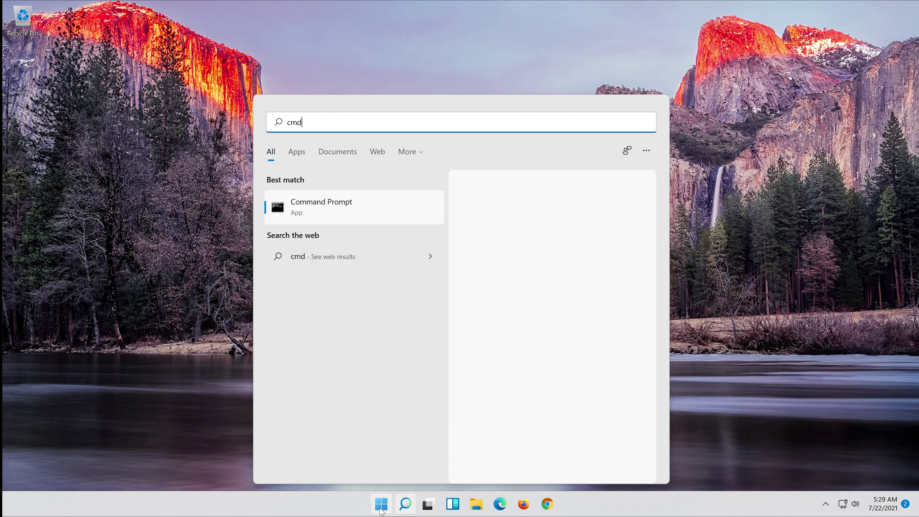
right_click(341, 201)
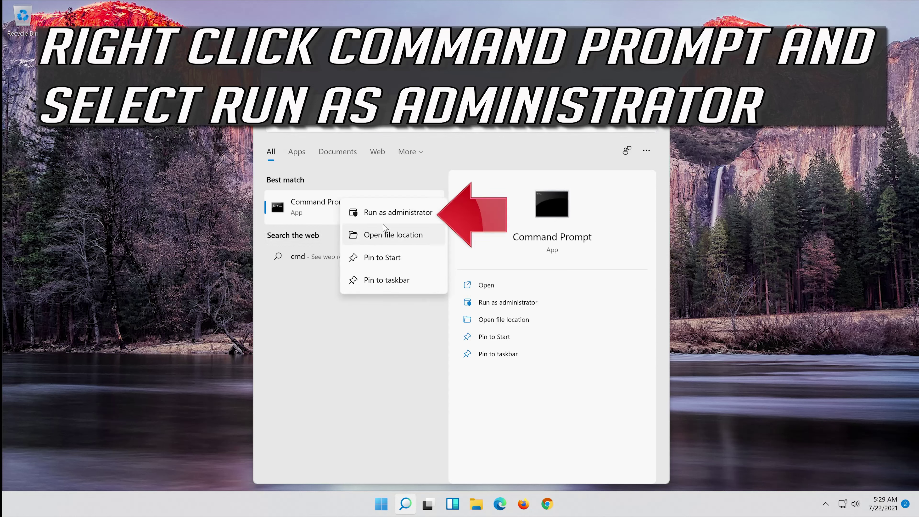
left_click(397, 213)
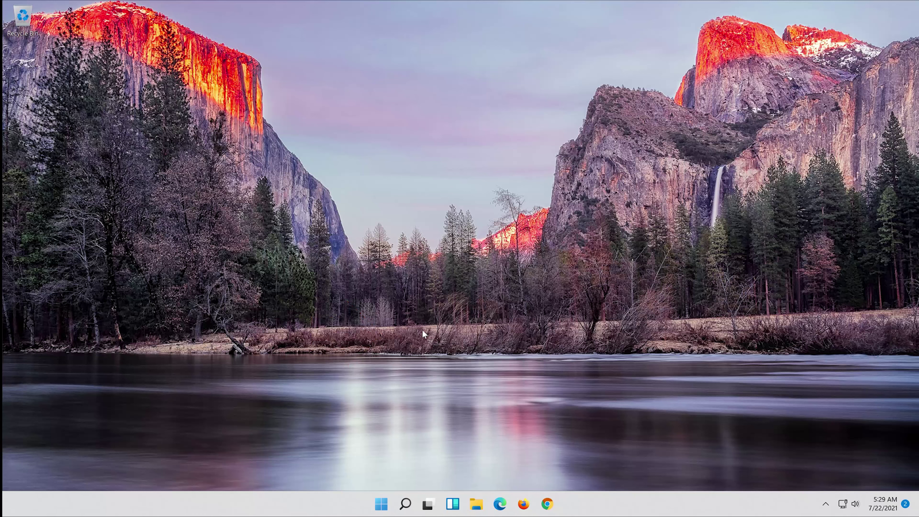
left_click_drag(274, 51, 461, 102)
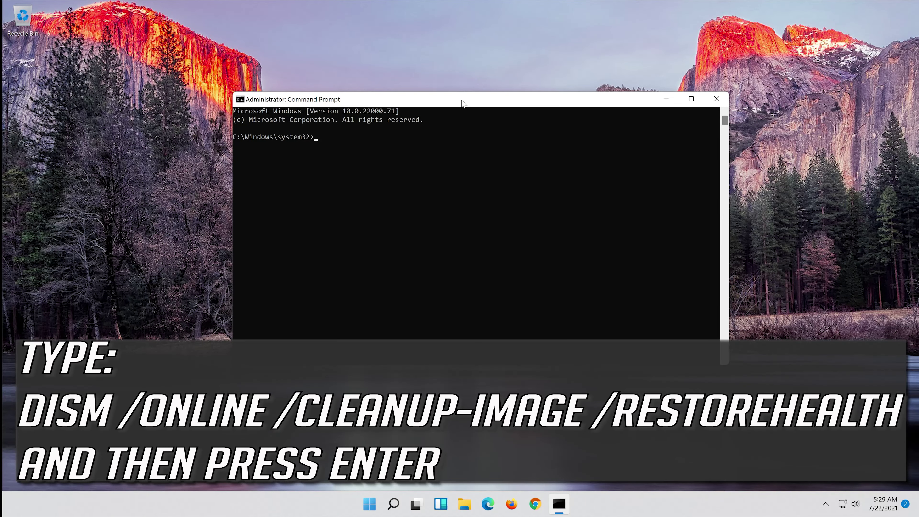
- Run "Dism /Online /Cleanup-Image /RestoreHealth" to repair the Windows image, and close the command prompt with "exit"
type("Dism /Online /Cleanup-Image /Restore")
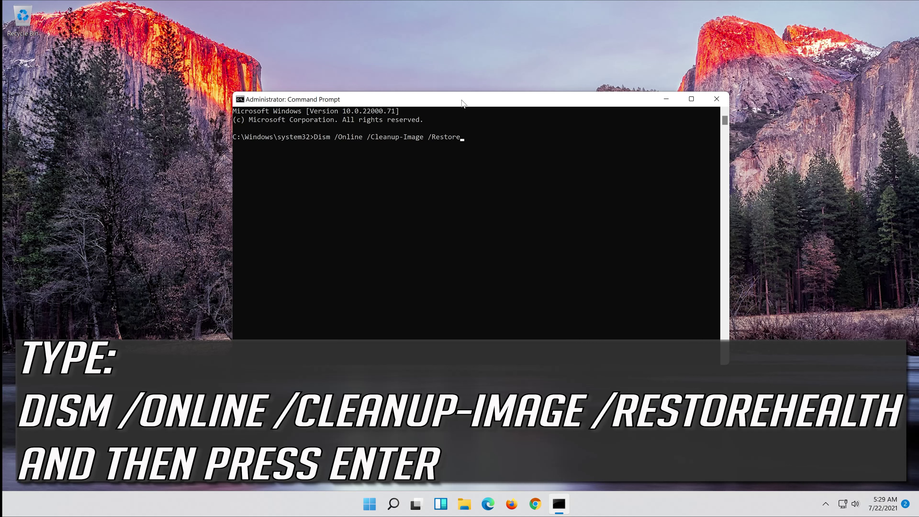
type("Health")
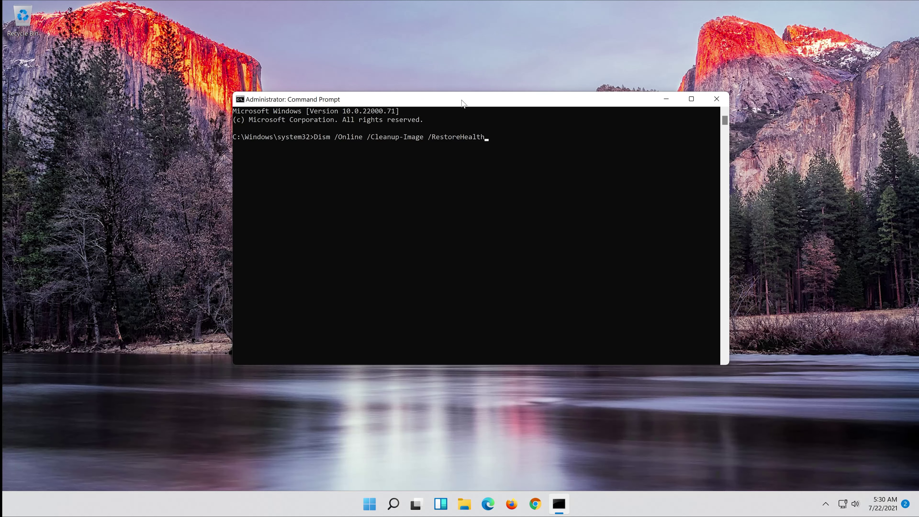
key("Return")
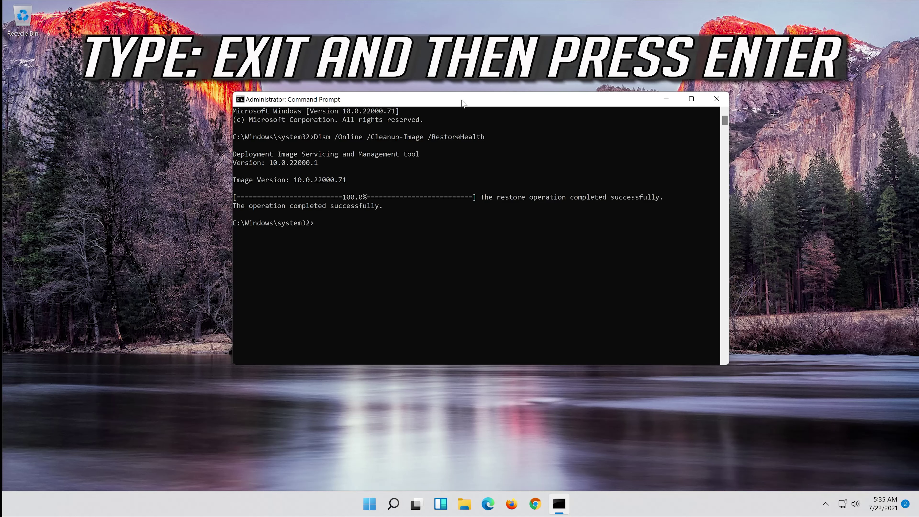
type("exit")
key("Return")
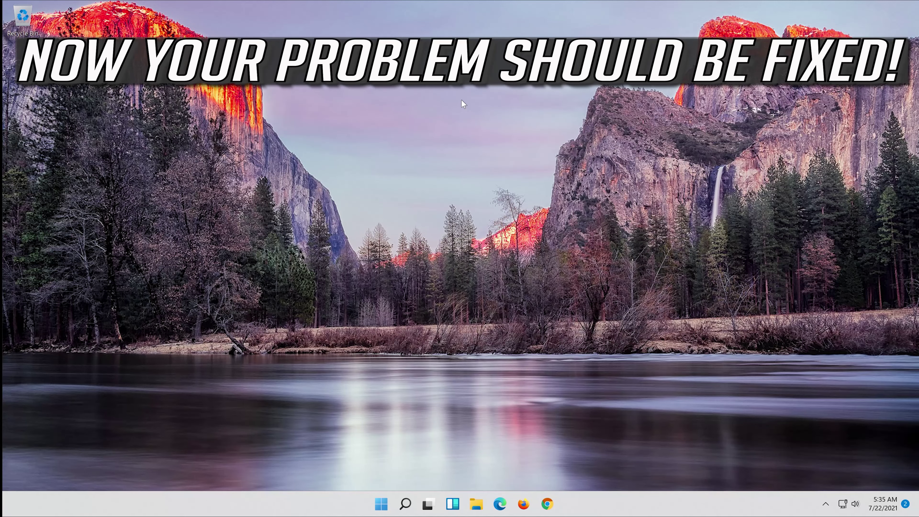